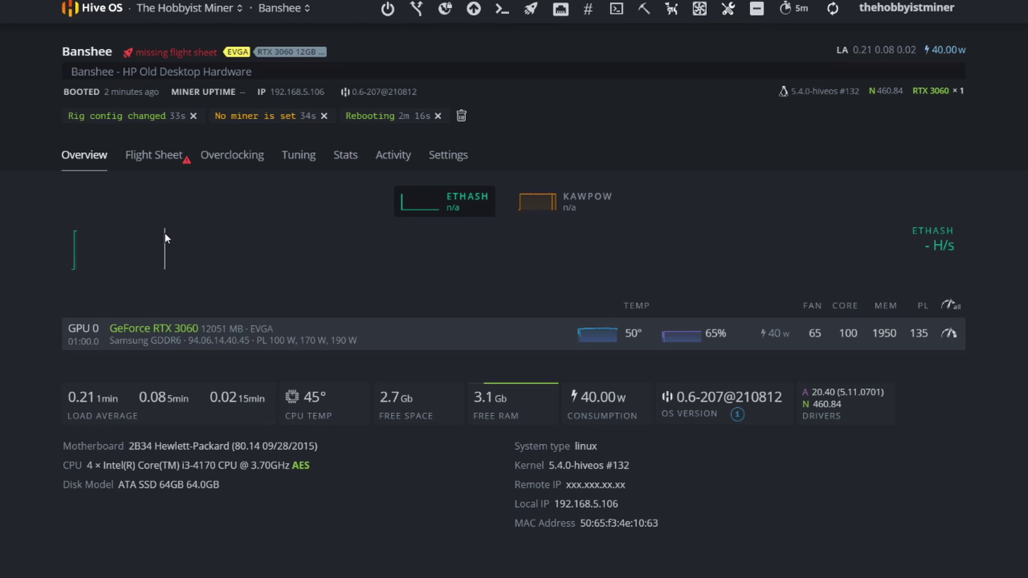
Step: Start a new flight sheet with RVN as the coin to mine
click(153, 165)
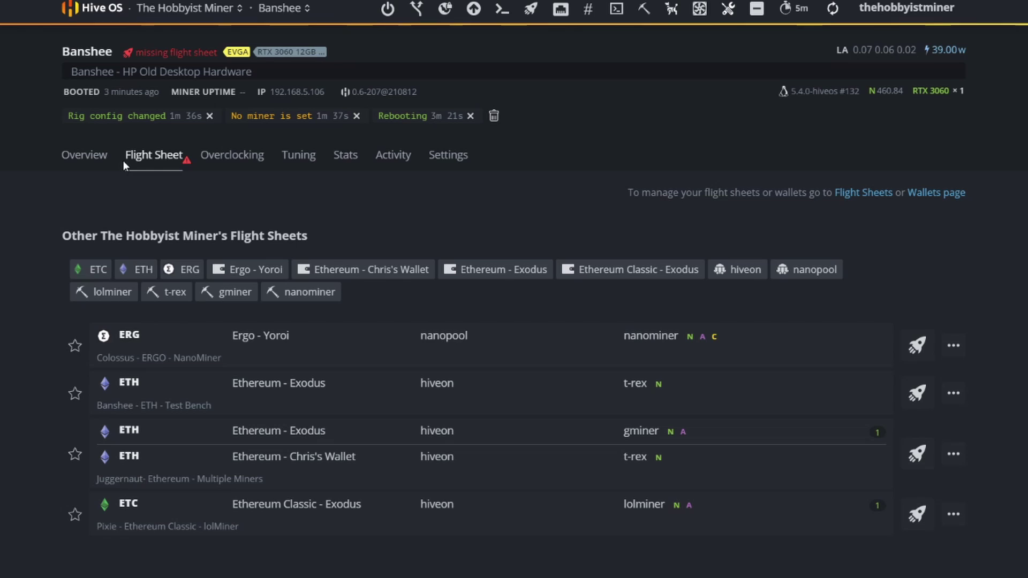
click(864, 193)
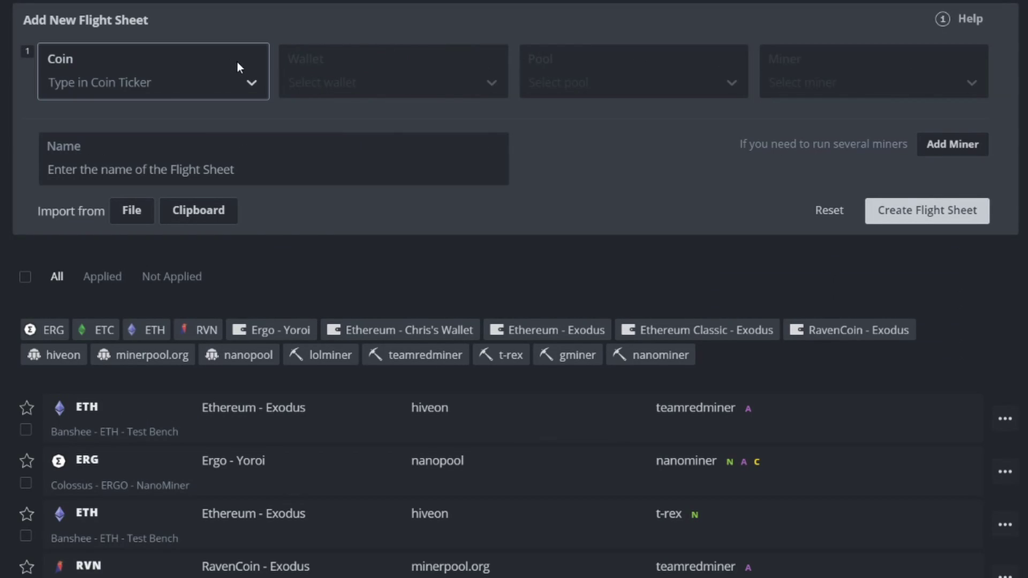
click(166, 84)
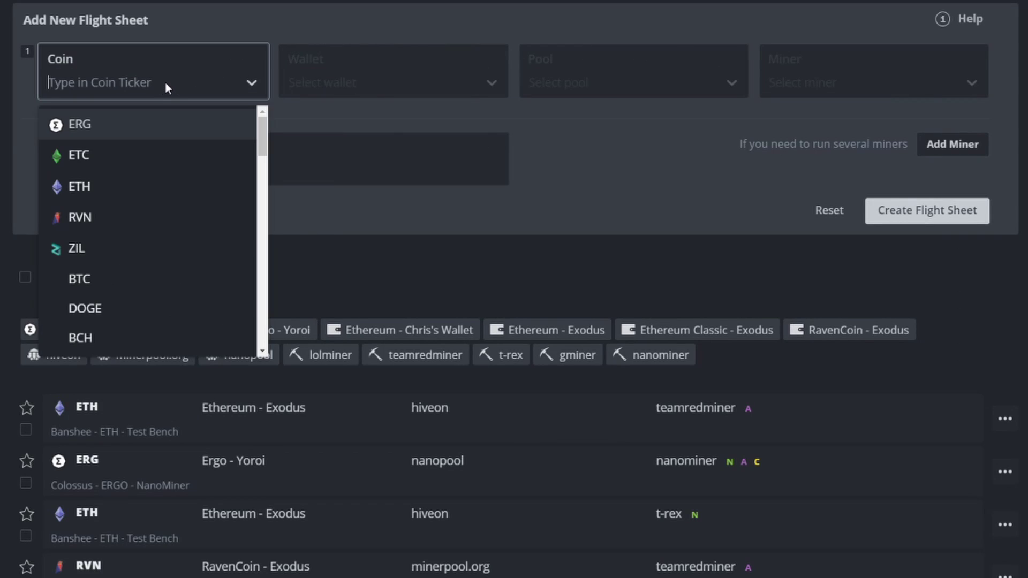
click(125, 209)
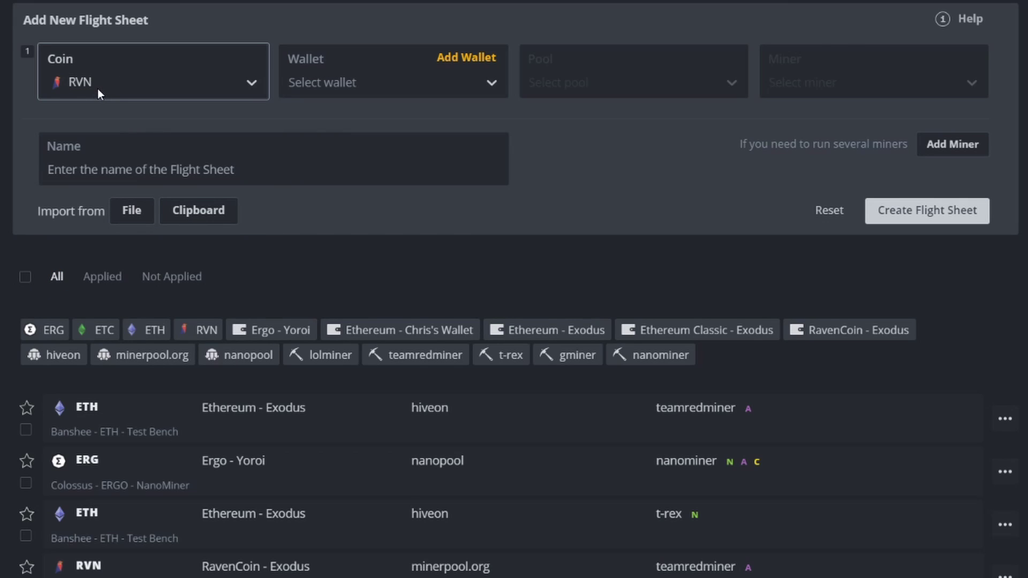
Step: Pay RVN to the RavenCoin - Exodus wallet and bring up the pool choices
click(340, 82)
click(338, 123)
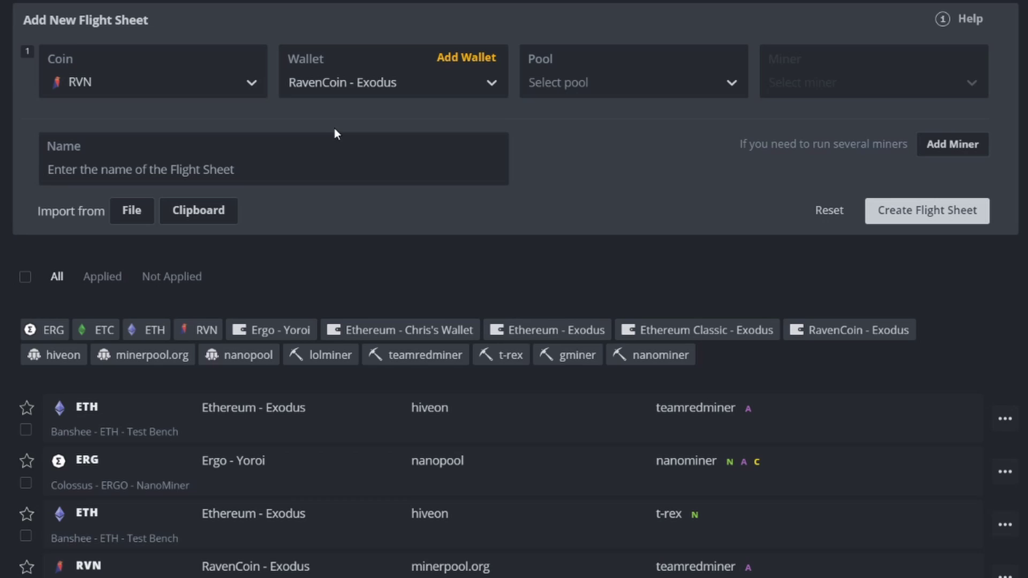
click(636, 85)
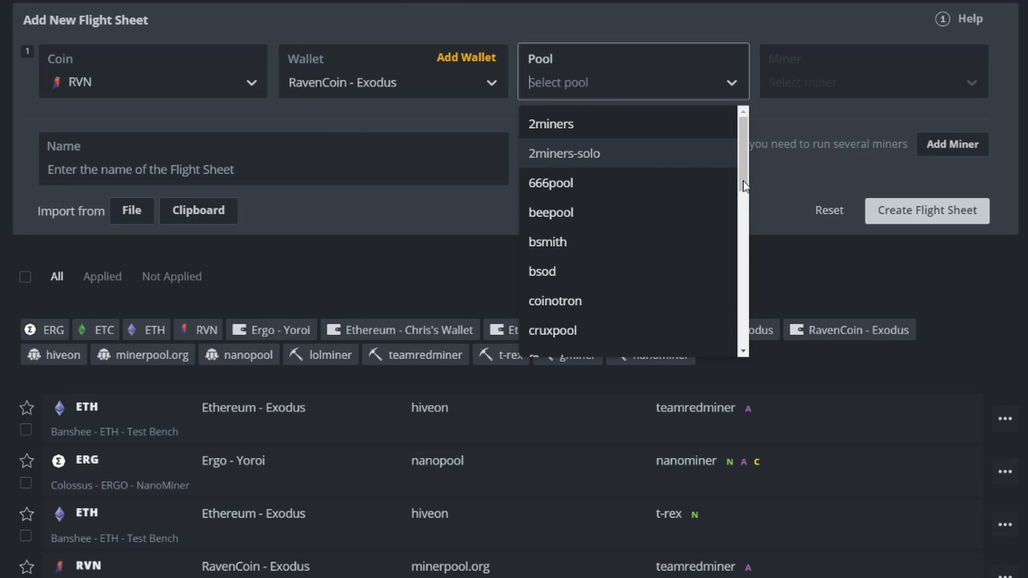
drag(743, 181, 742, 256)
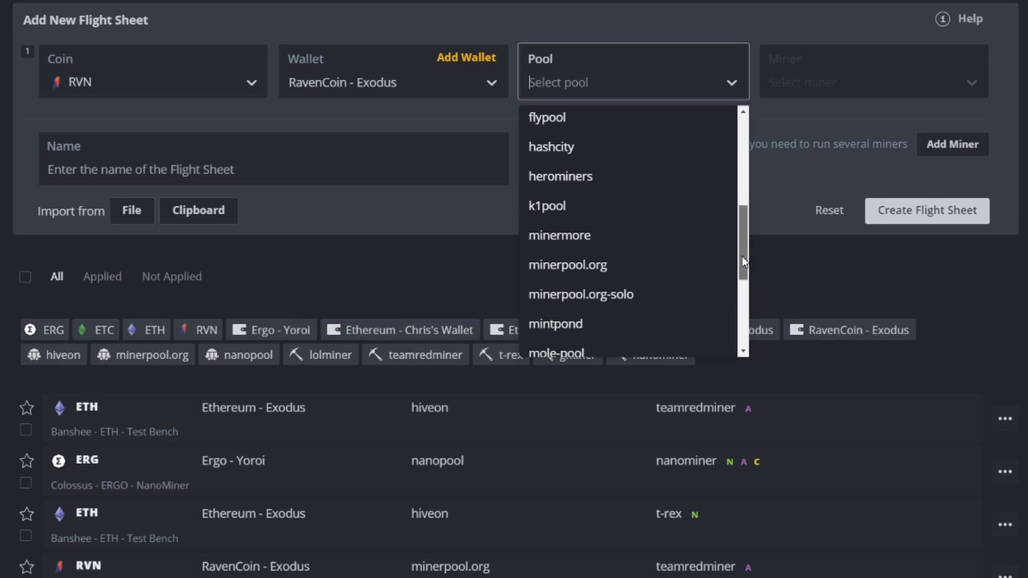
Step: Use minerpool.org's US-NA Vardiff server as the RVN pool
click(648, 254)
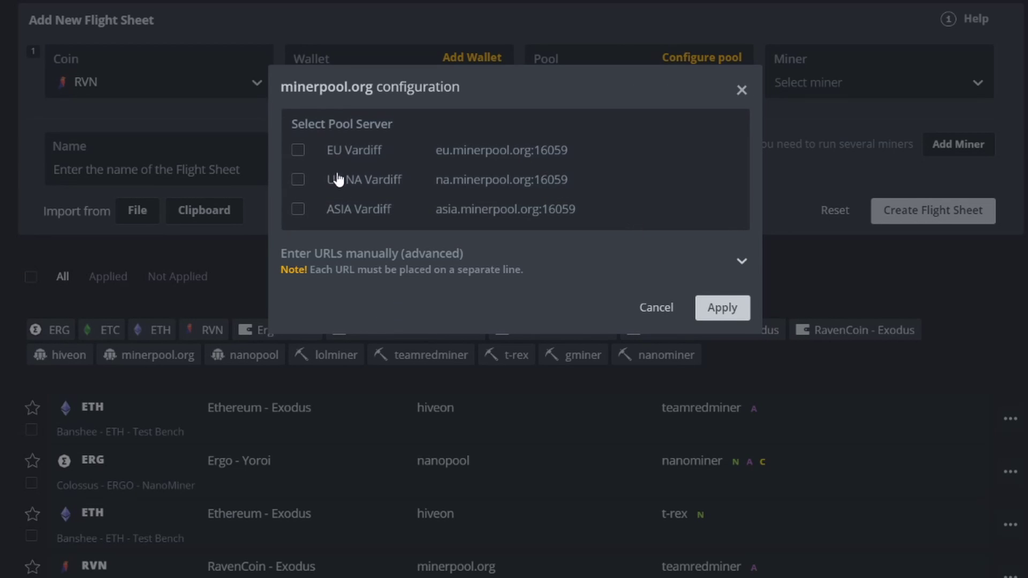
click(298, 180)
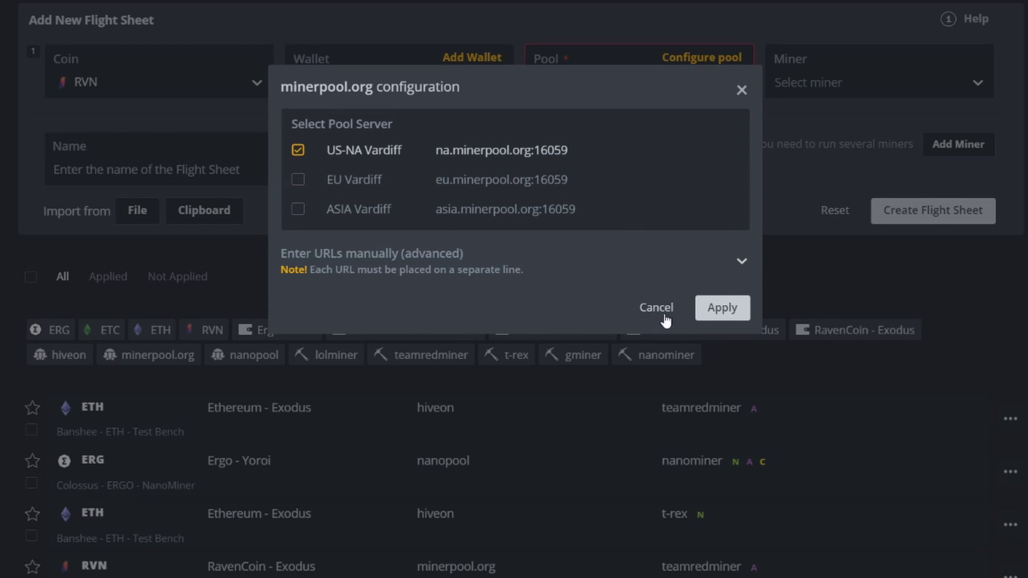
click(722, 308)
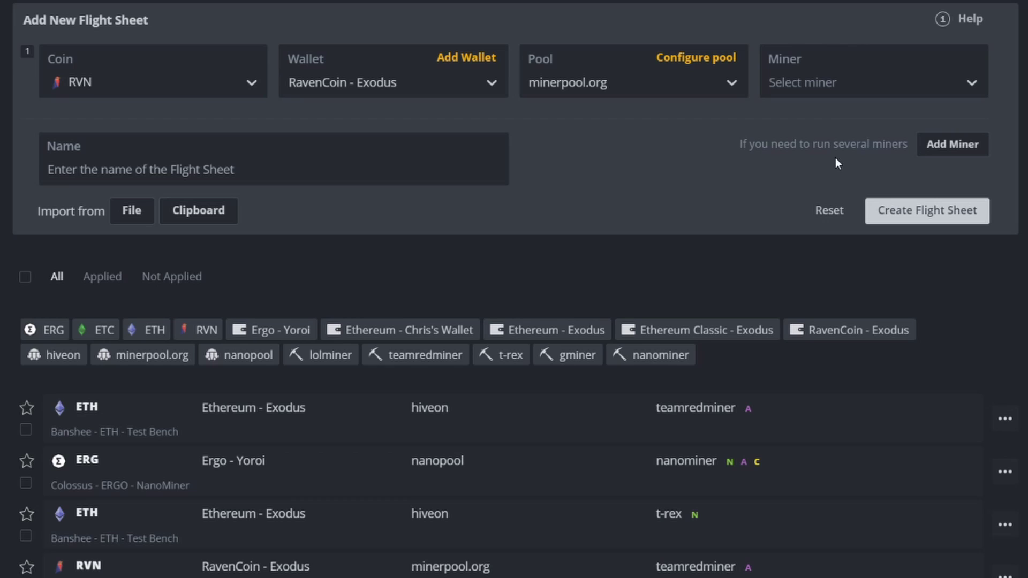
Step: Make NanoMiner the flight sheet's miner
click(833, 85)
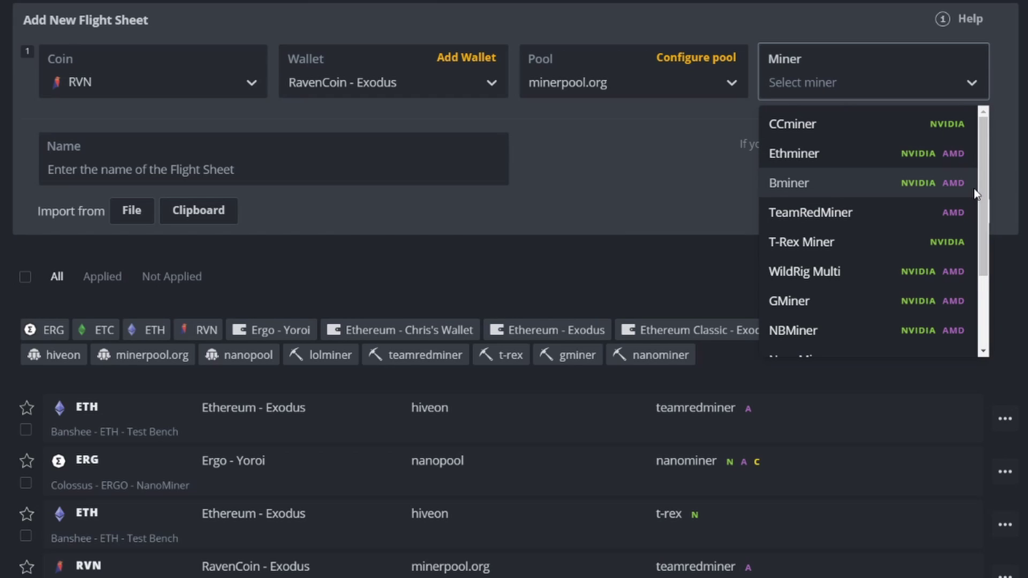
drag(985, 196, 984, 227)
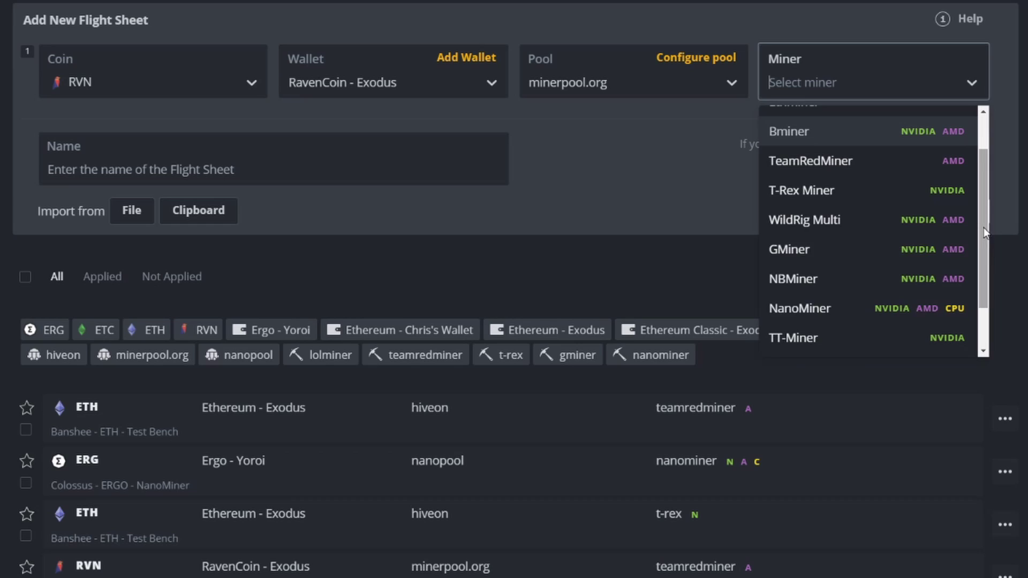
click(803, 313)
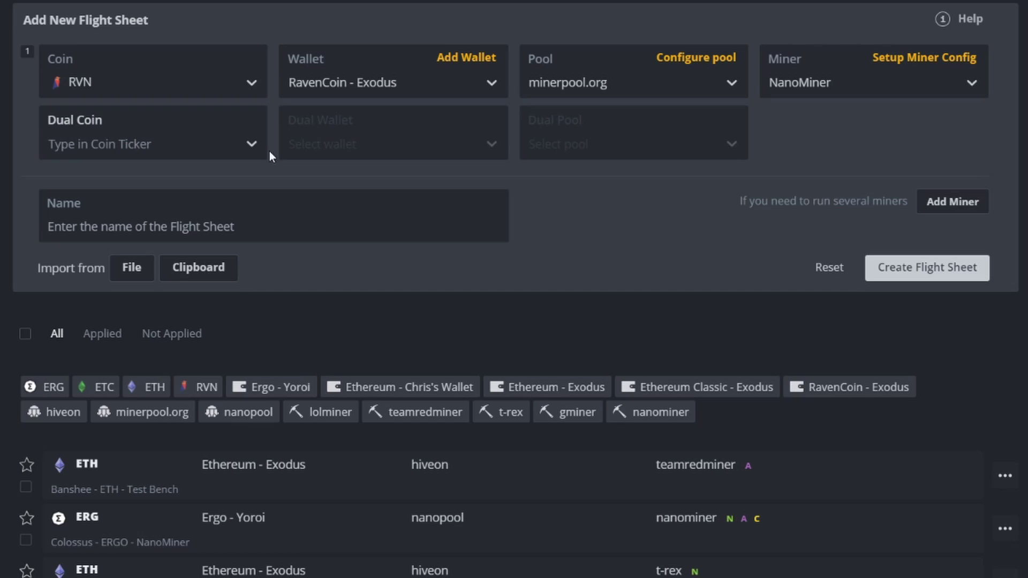
Step: Add ZIL as the dual coin paid to the Zilliqa- Exodus wallet
click(245, 143)
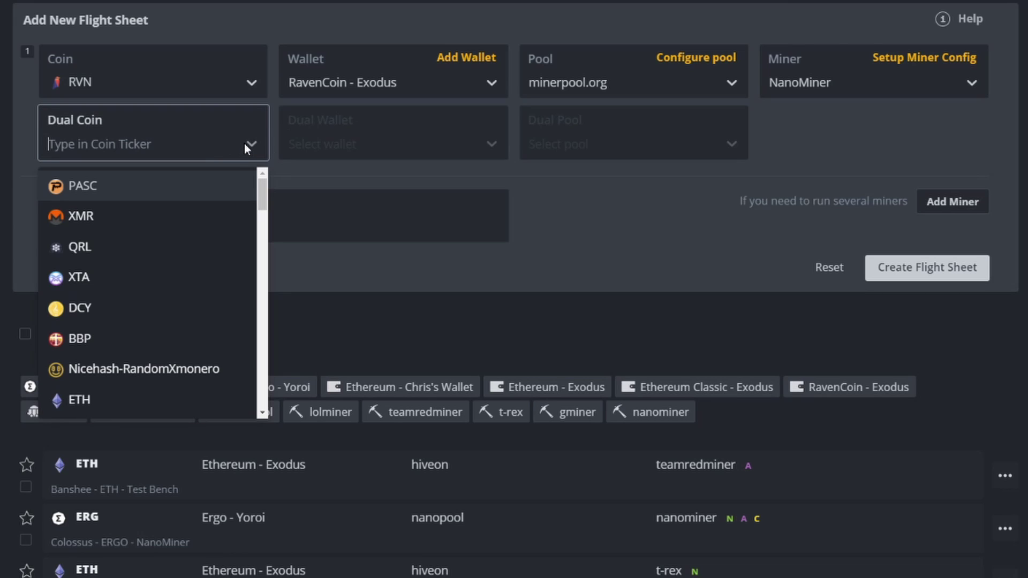
click(147, 209)
click(117, 144)
drag(264, 185, 263, 215)
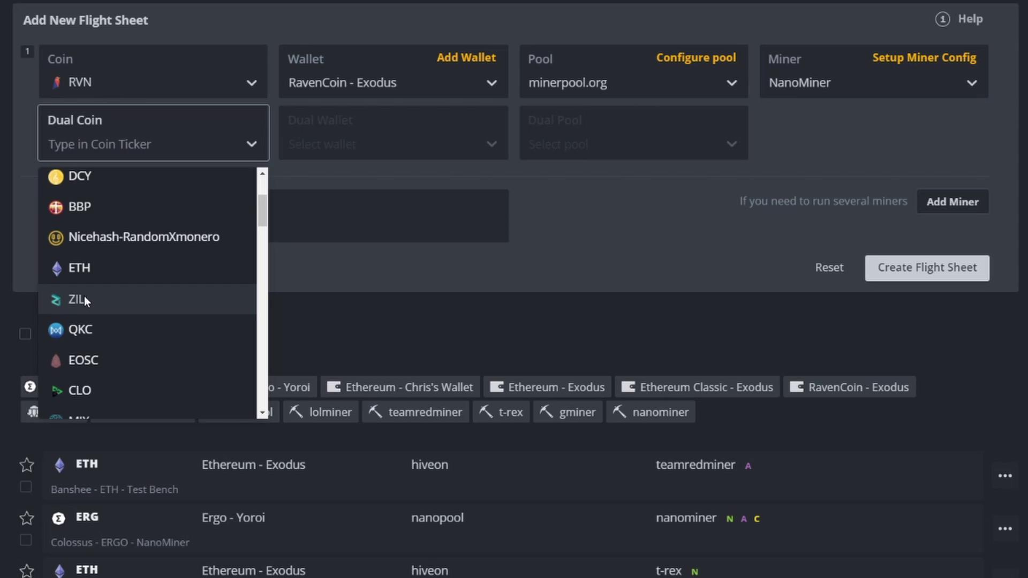
click(85, 298)
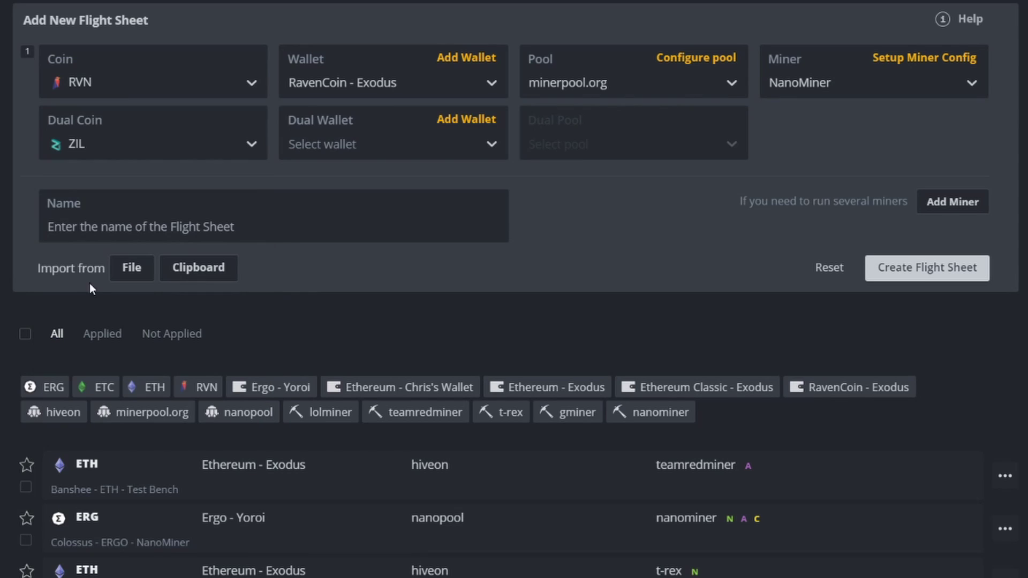
click(360, 130)
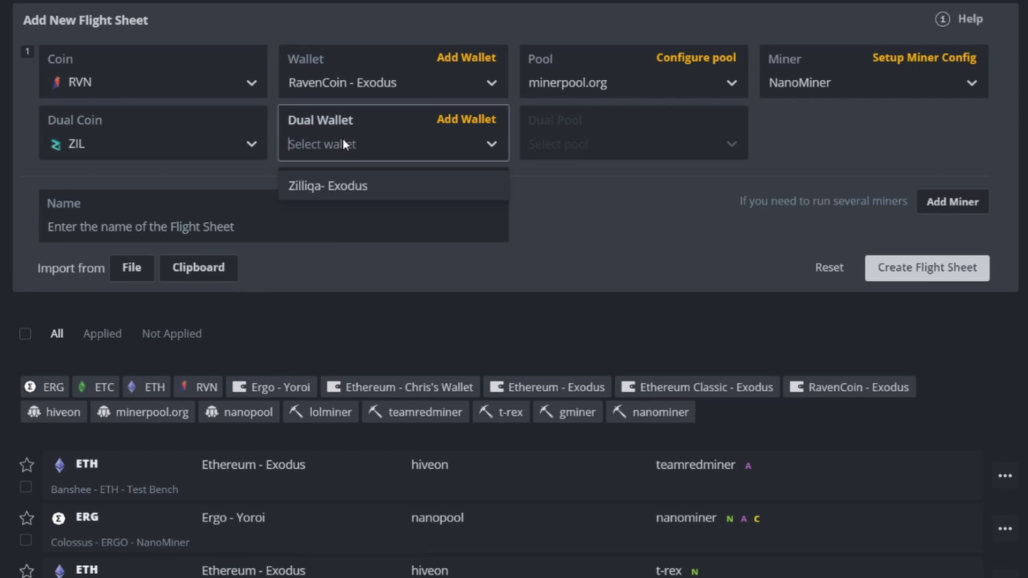
click(331, 189)
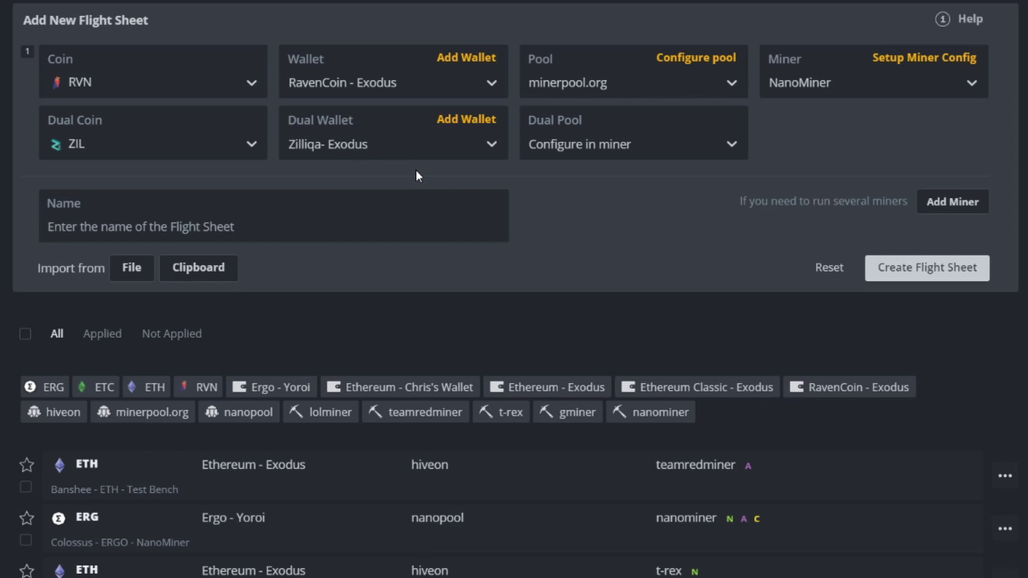
Step: Make ezil the ZIL dual pool using its USA East ETC and USA West ETC servers
click(619, 145)
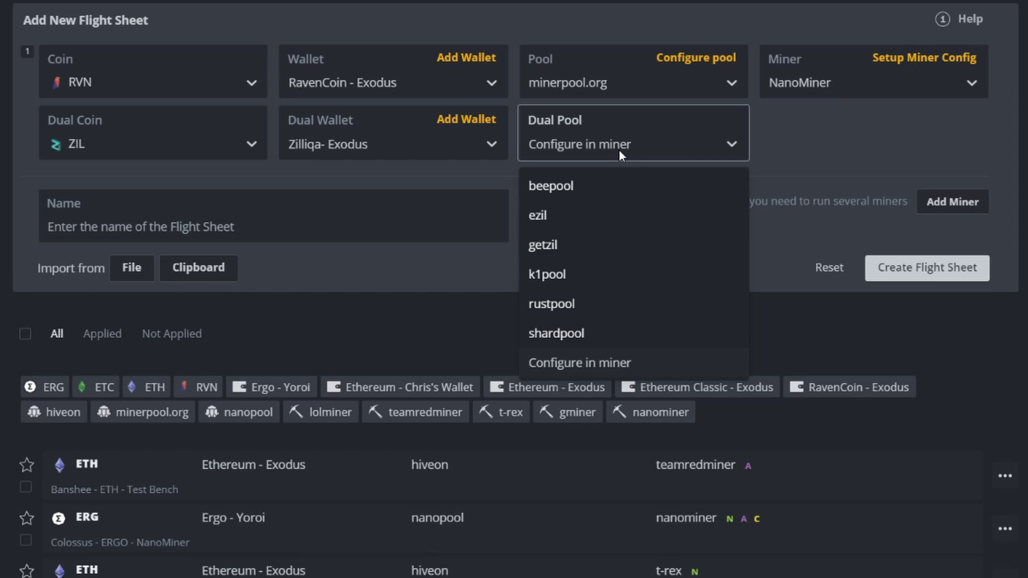
click(575, 215)
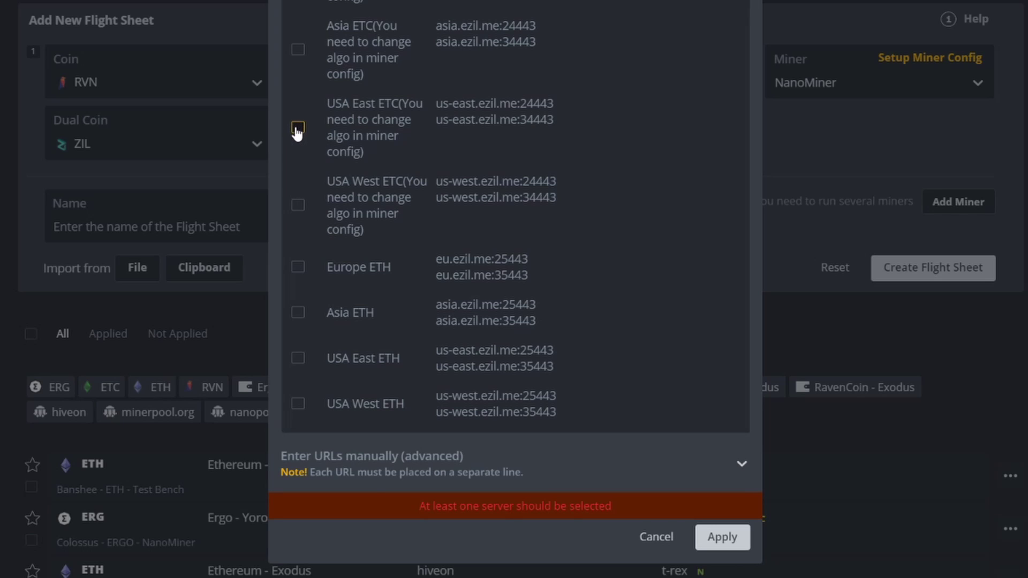
click(298, 127)
click(297, 218)
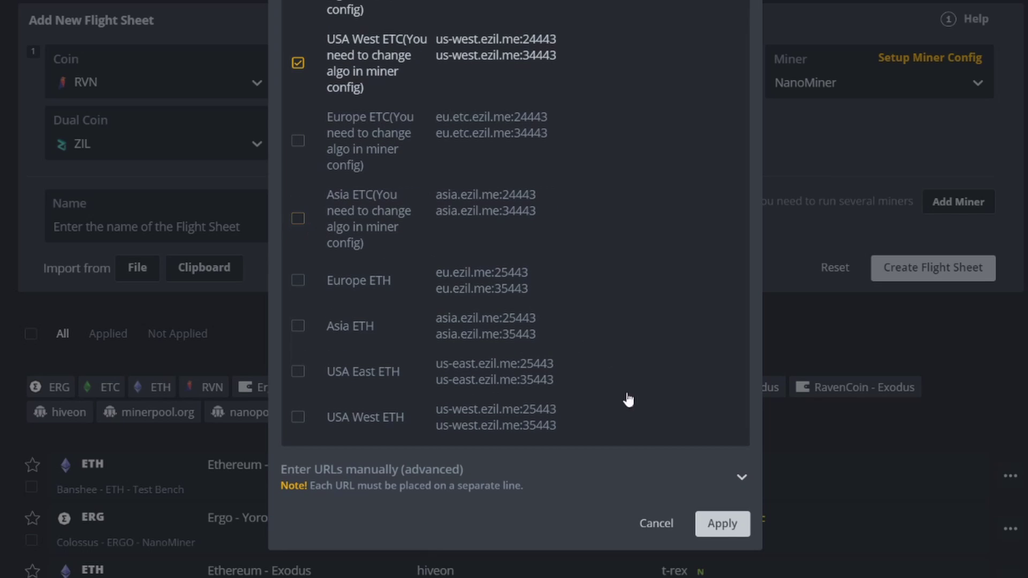
click(722, 523)
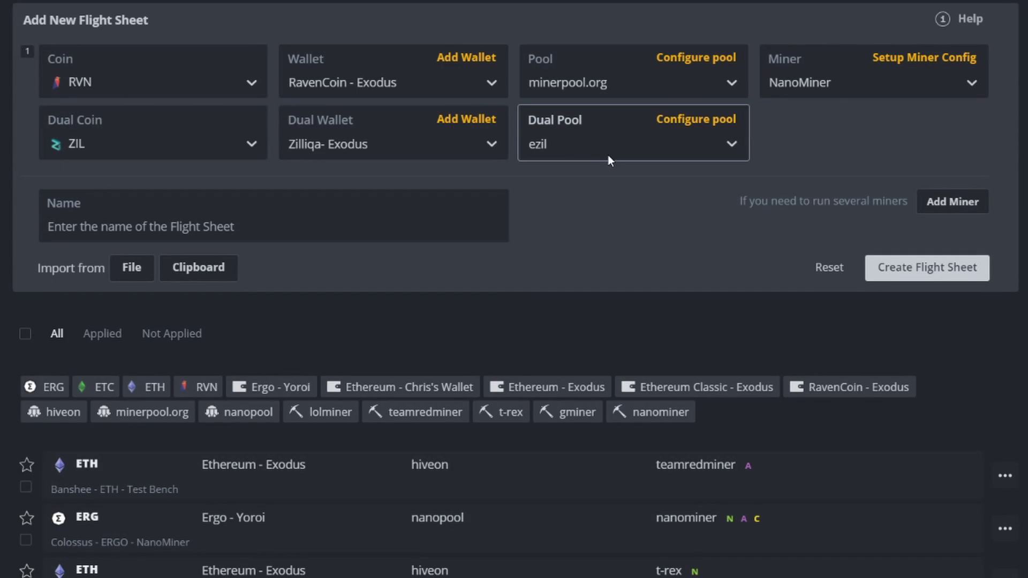
Step: Name the sheet Banshee - RVN+Zil - Test Bench and set NanoMiner's second coin algo to zil
click(268, 218)
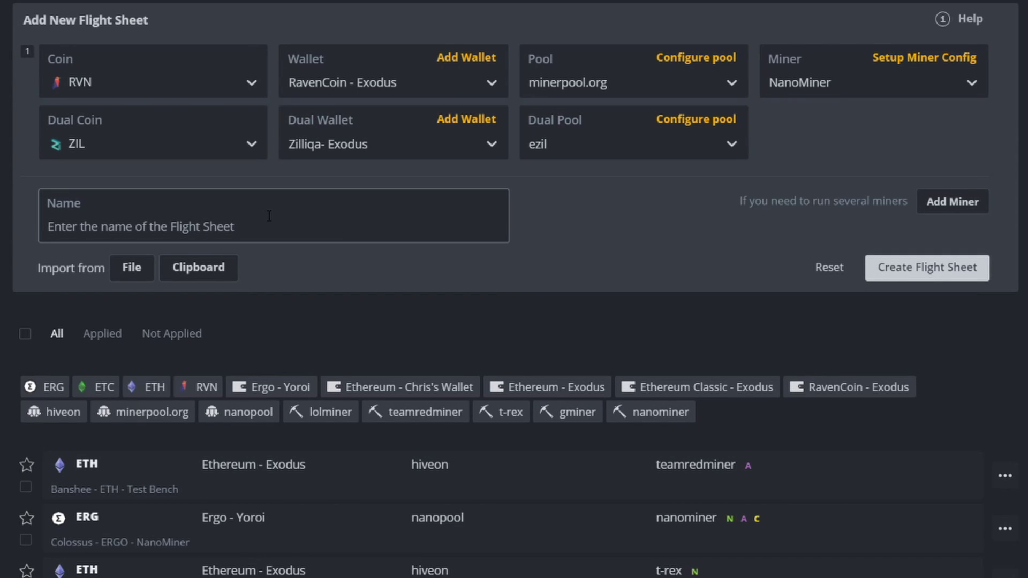
text(B)
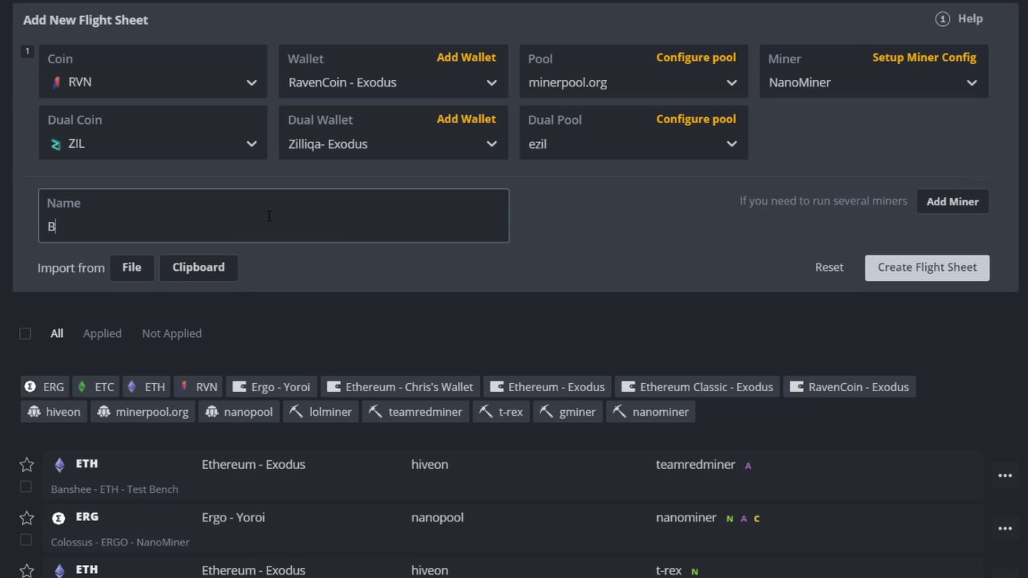
text(anshee - RV)
text(N+Zil )
text(- Test Bench)
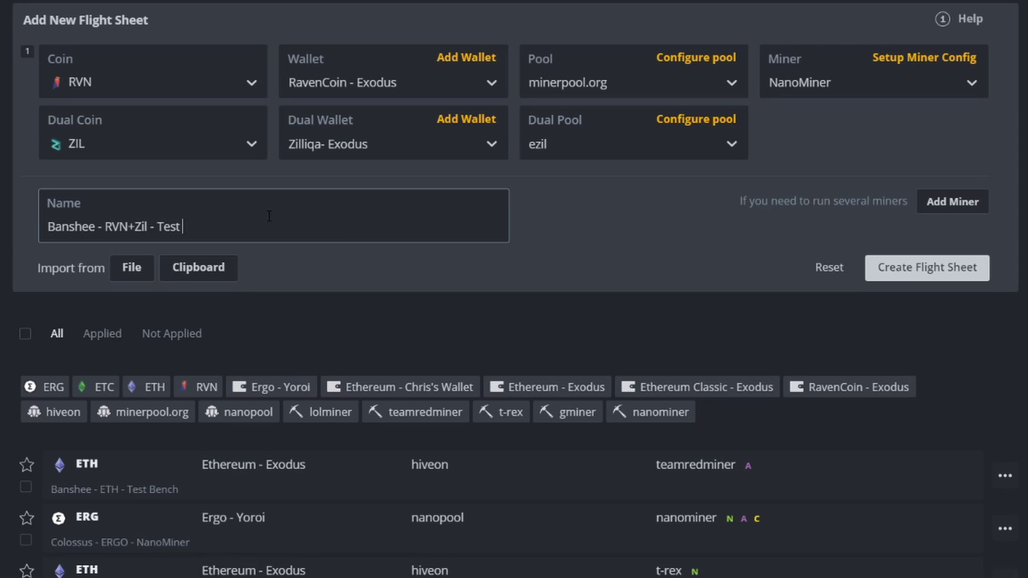
click(927, 267)
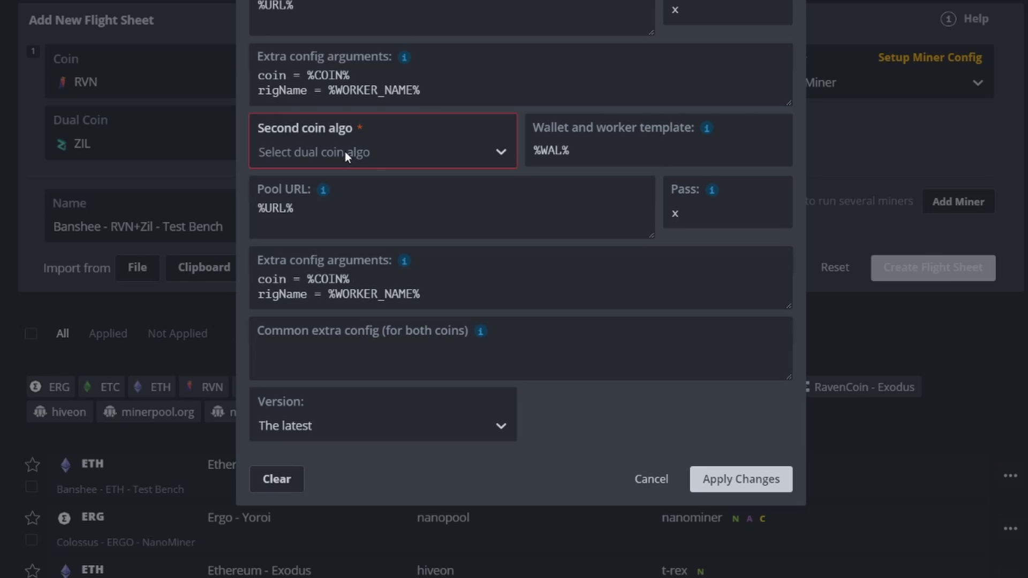
click(364, 149)
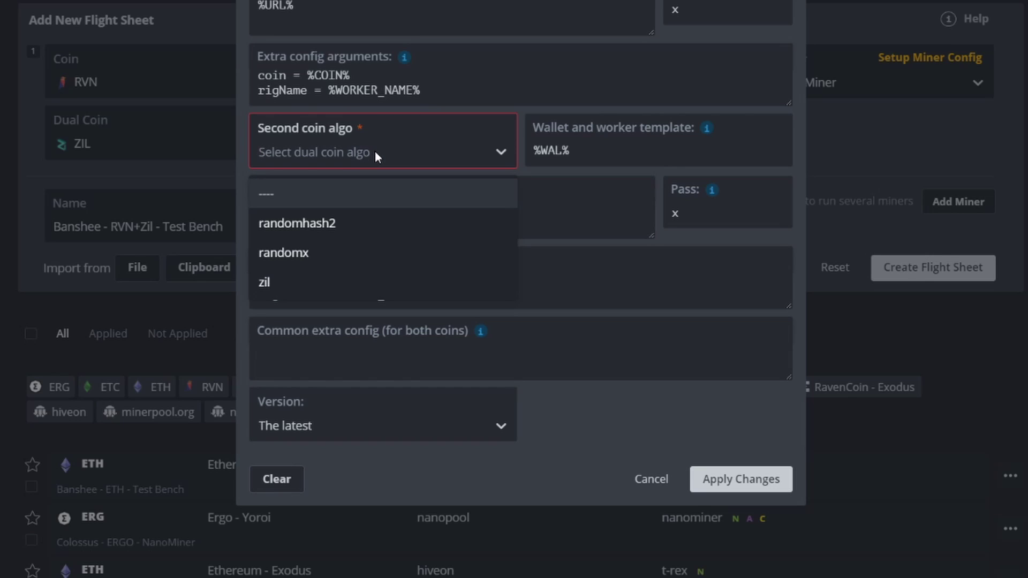
click(323, 283)
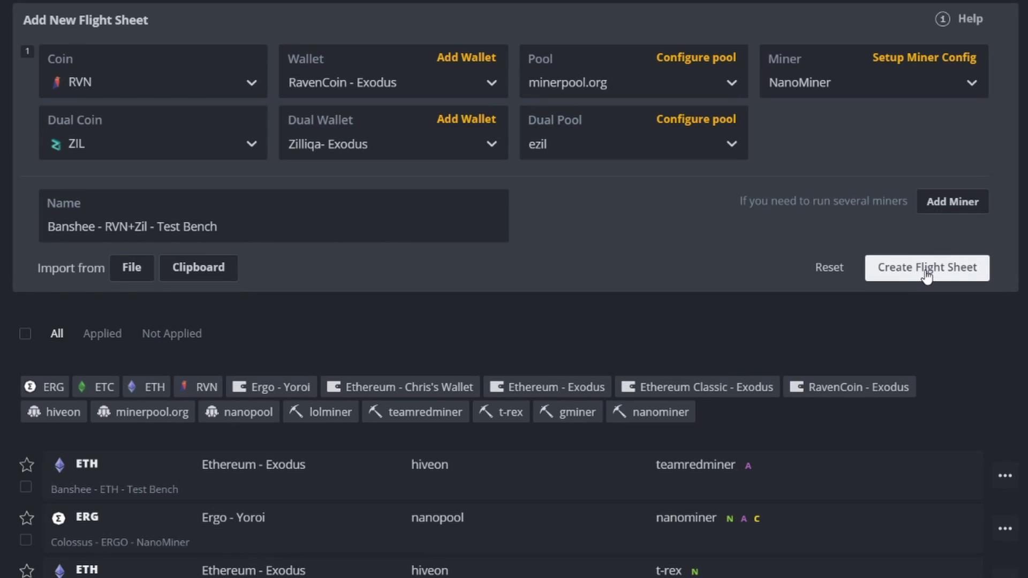
scroll(918, 280, down, 3)
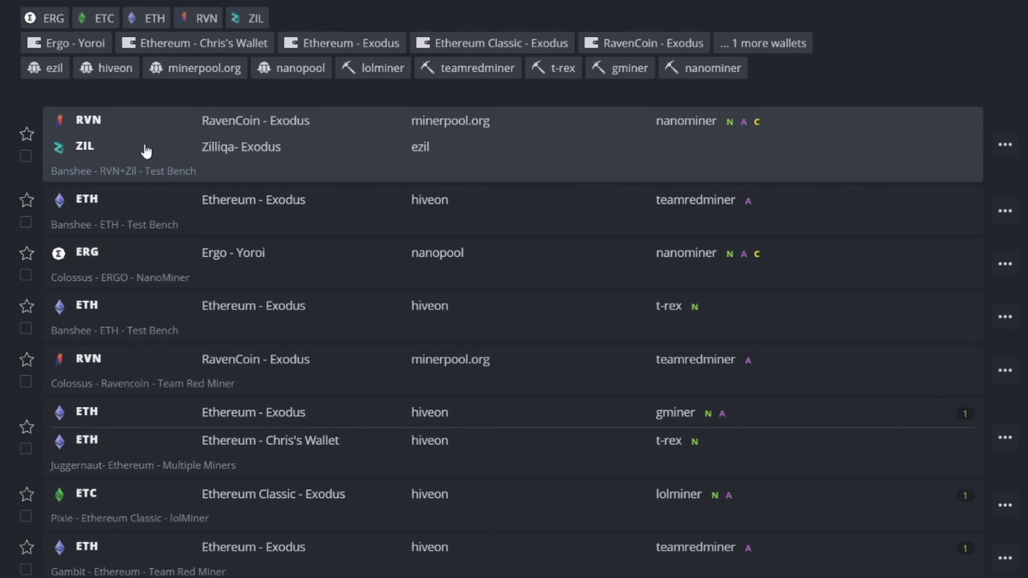
scroll(145, 145, up, 5)
Step: Launch the Banshee - RVN+Zil - Test Bench flight sheet on the Banshee worker
click(78, 195)
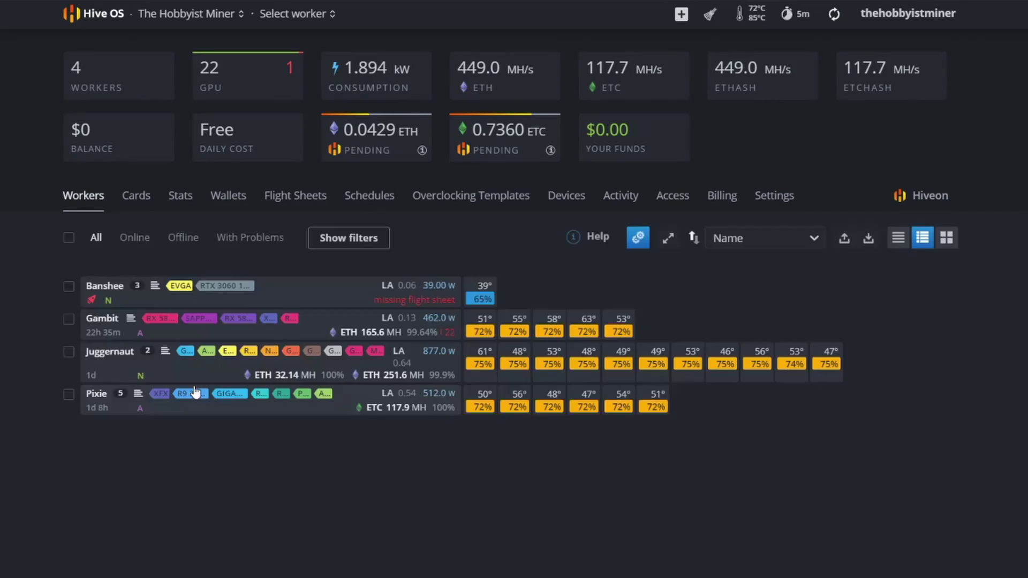
click(105, 286)
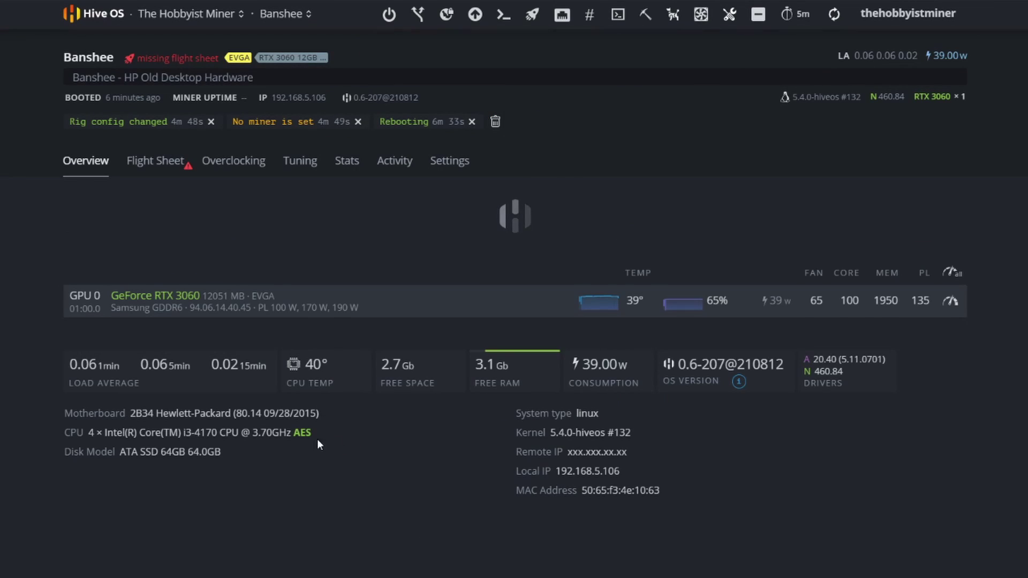
click(164, 165)
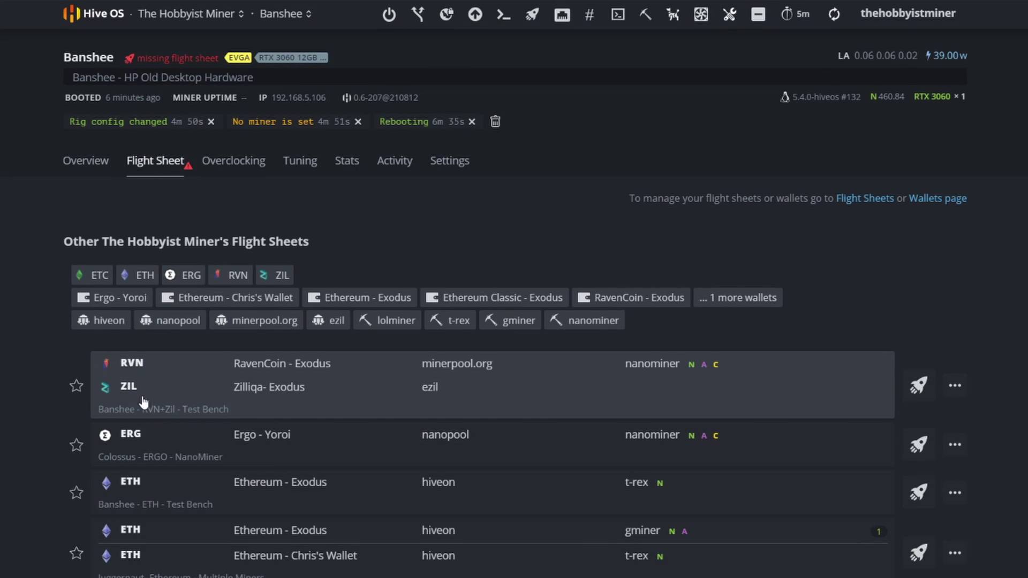
click(918, 388)
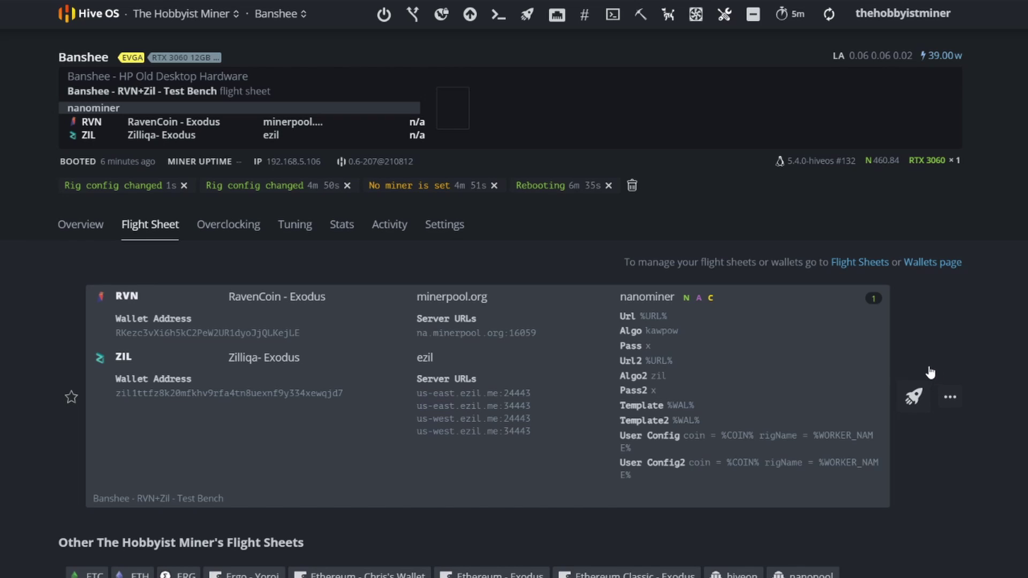
Step: Return to Banshee's overview and bring up the miner's log, config, stop and restart actions
click(80, 224)
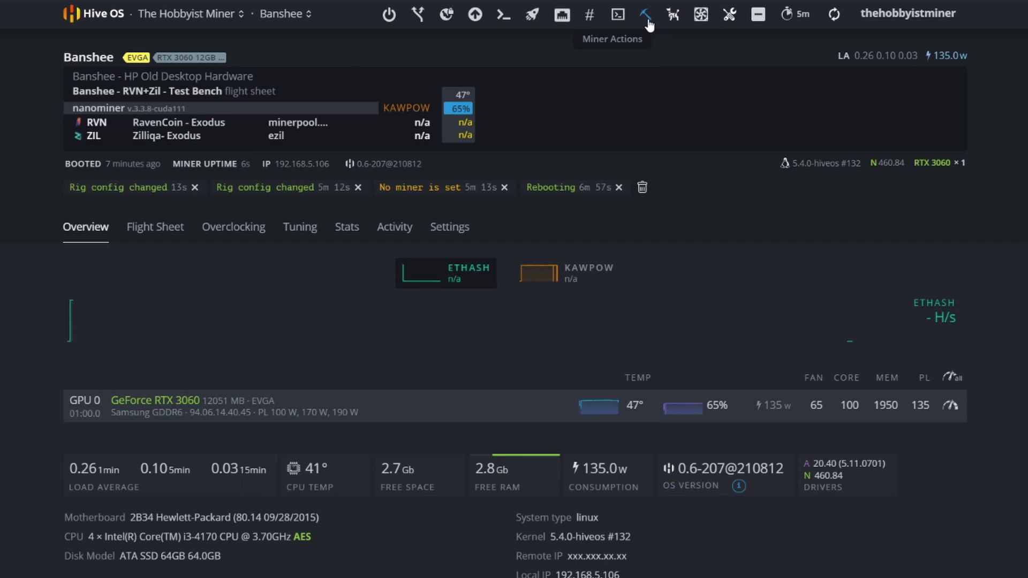
click(645, 13)
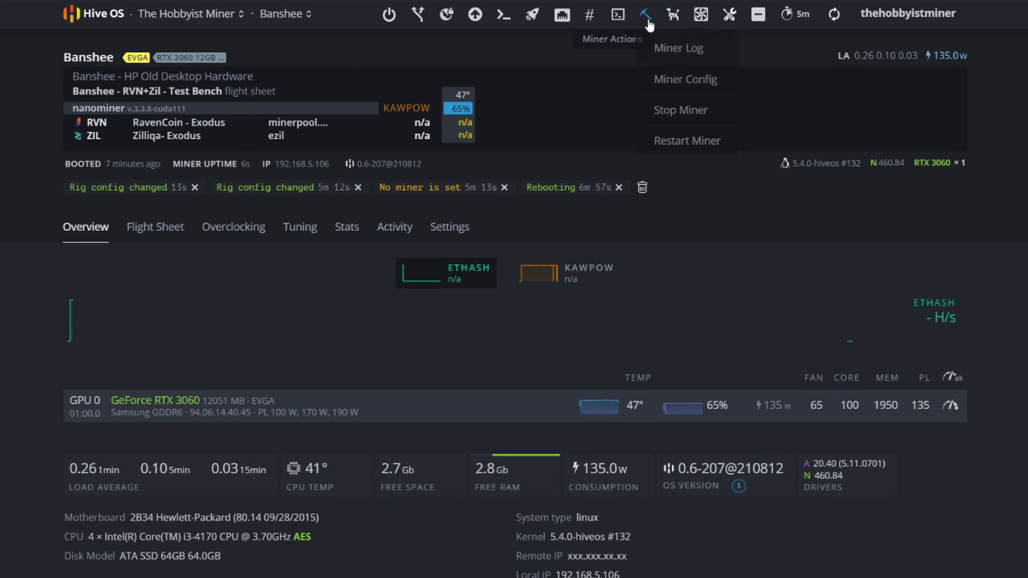